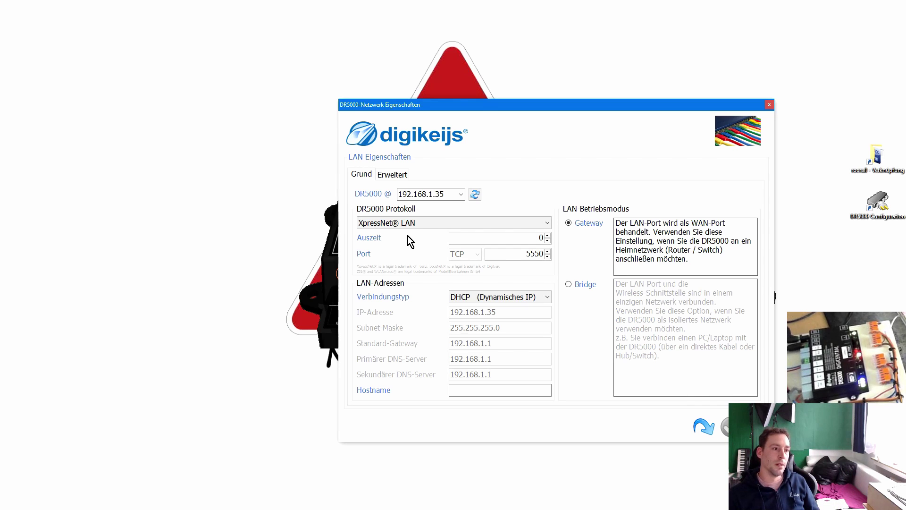
Examine the DR5000's IP address, LAN protocol and port in its network properties.
double_click(403, 194)
left_click(446, 193)
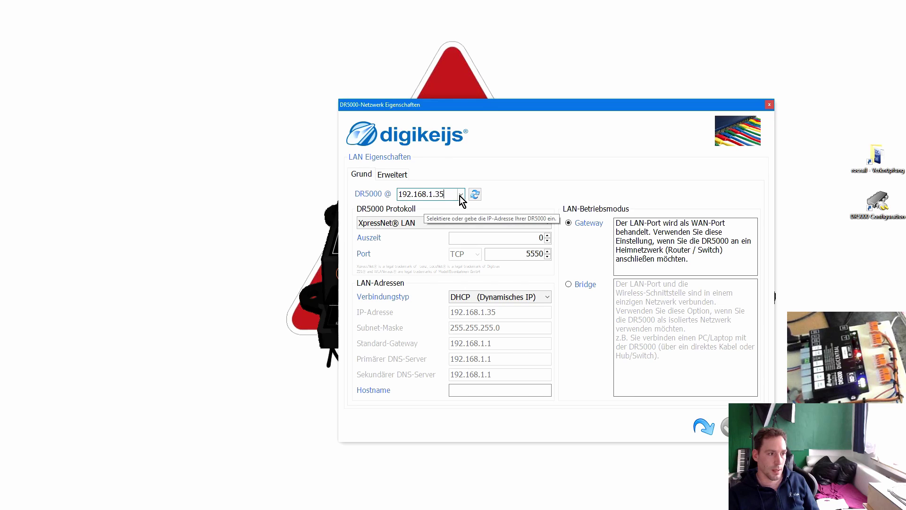
double_click(441, 194)
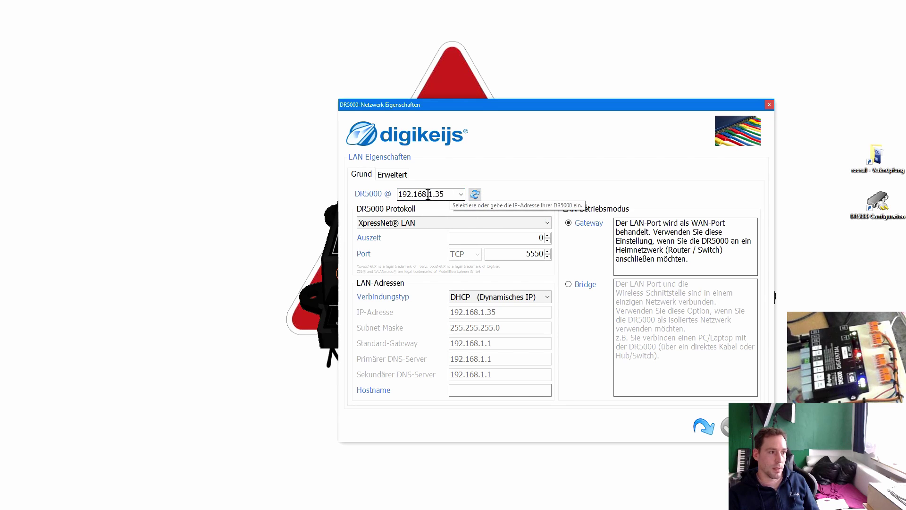
left_click(441, 194)
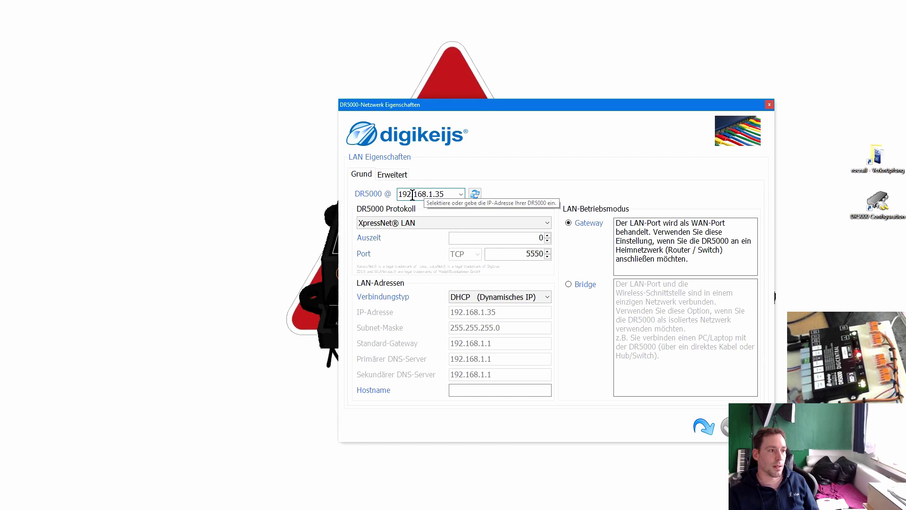
double_click(436, 193)
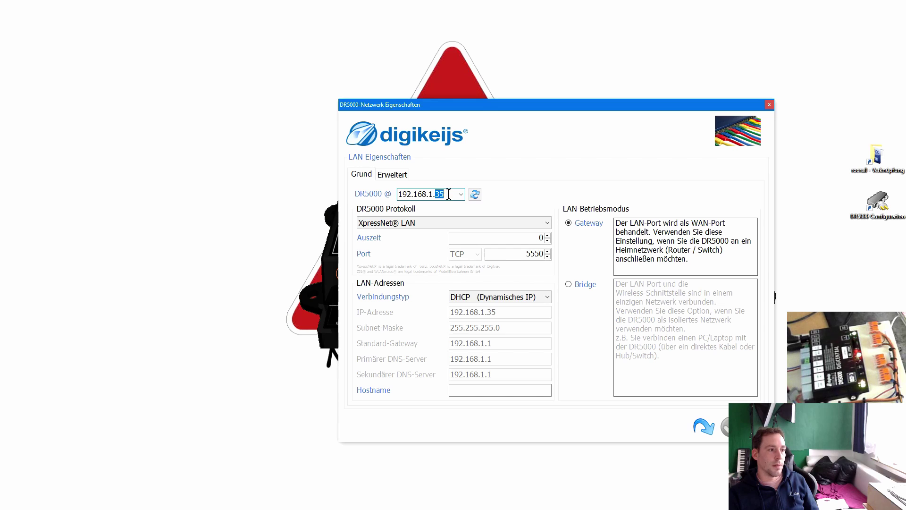
left_click(449, 194)
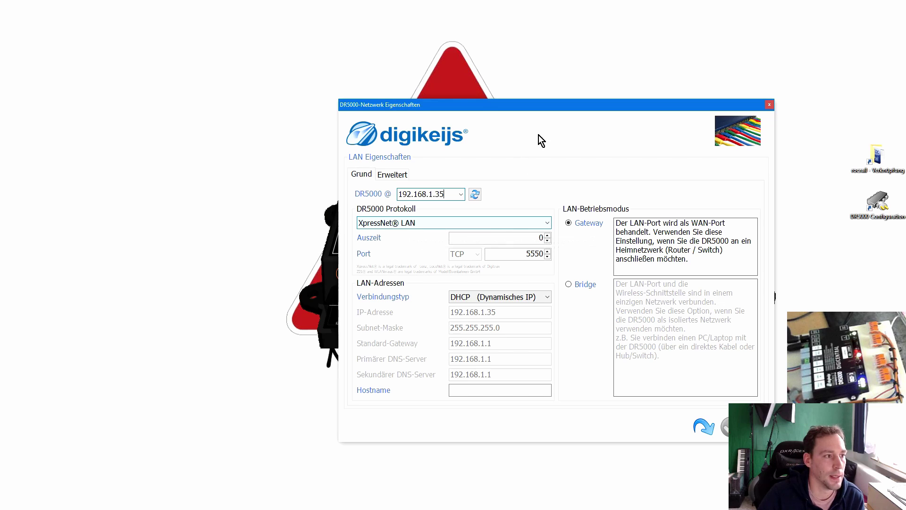
left_click_drag(575, 105, 703, 8)
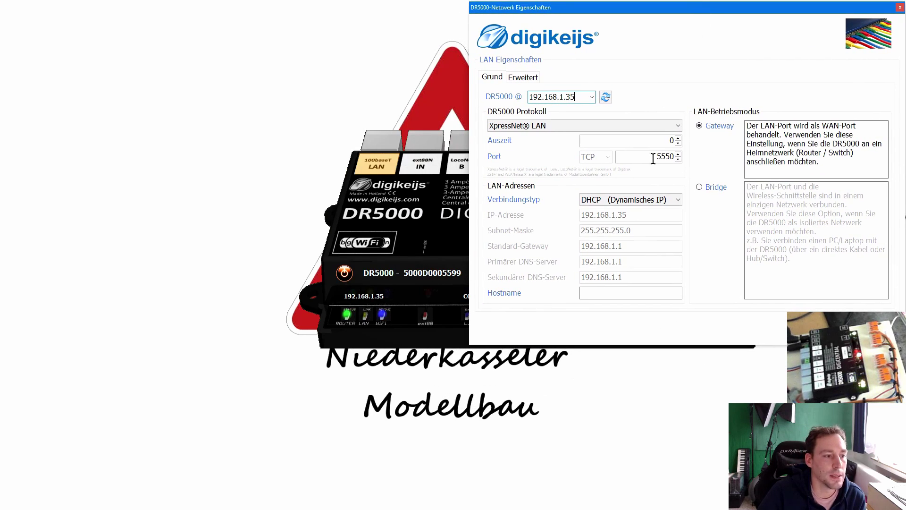
left_click_drag(783, 7, 649, 19)
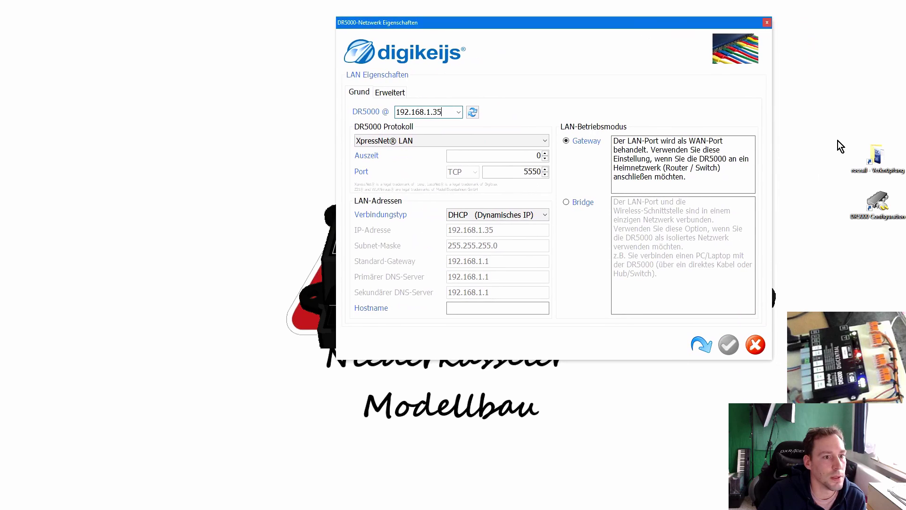
Open the rocrail folder on the desktop, start the Rocrail server with its console minimised, and launch Rocview.
double_click(871, 158)
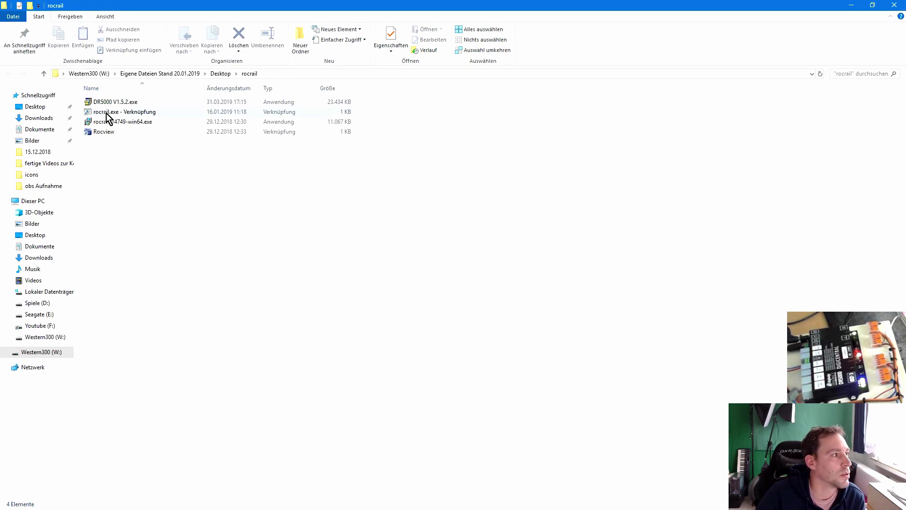
double_click(107, 114)
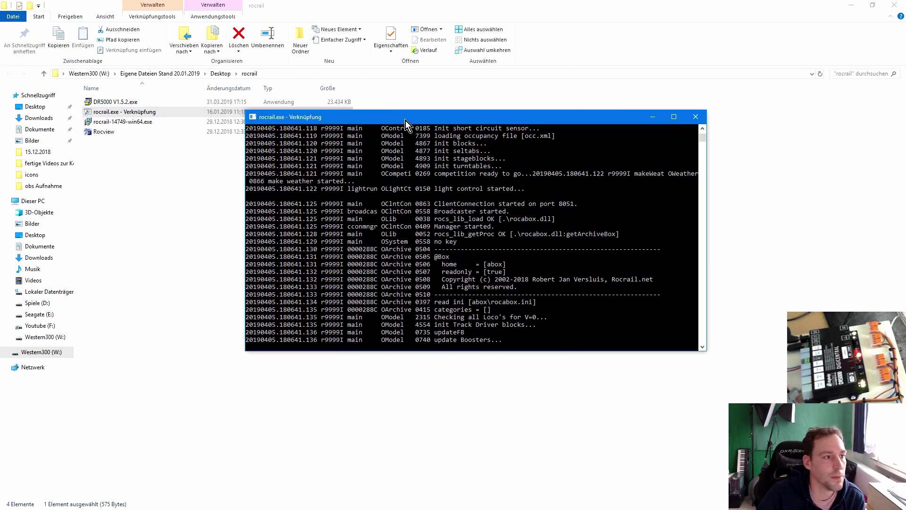
left_click(656, 116)
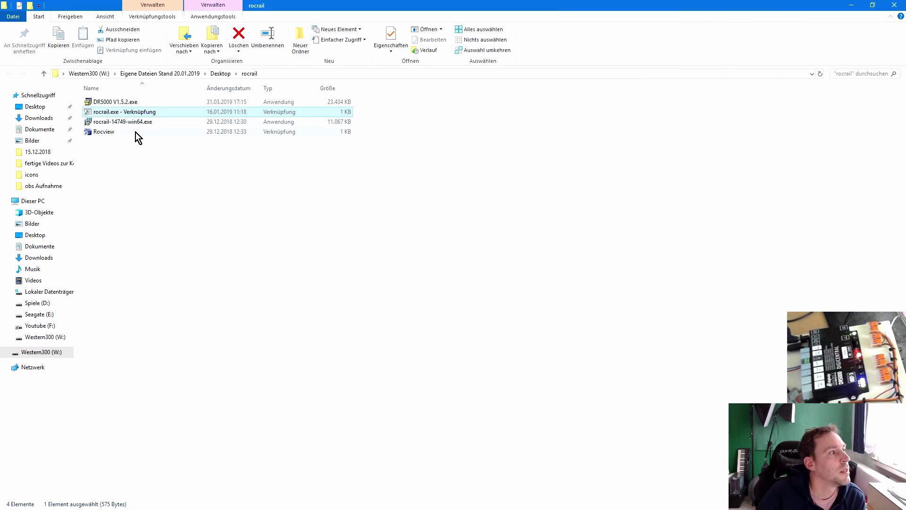
double_click(112, 132)
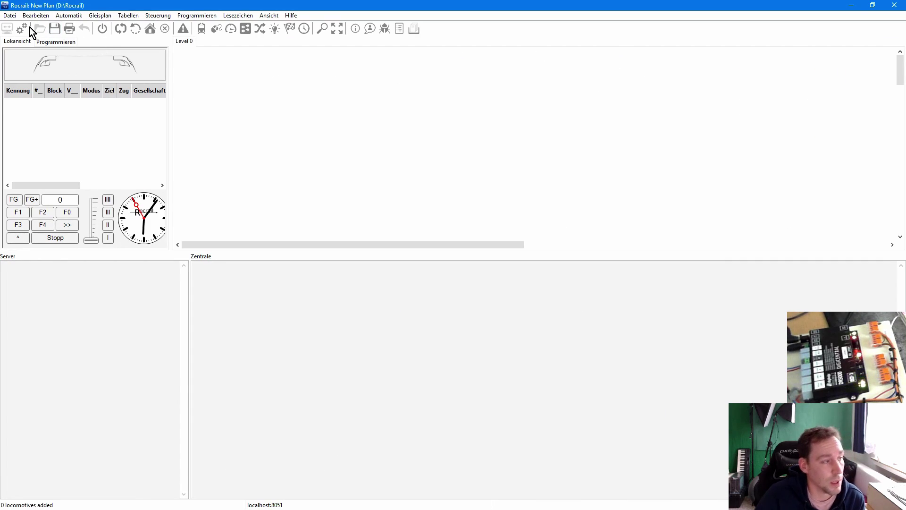
Delete the virtual command station vcs-1 from the command stations in the Rocrail properties.
left_click(9, 15)
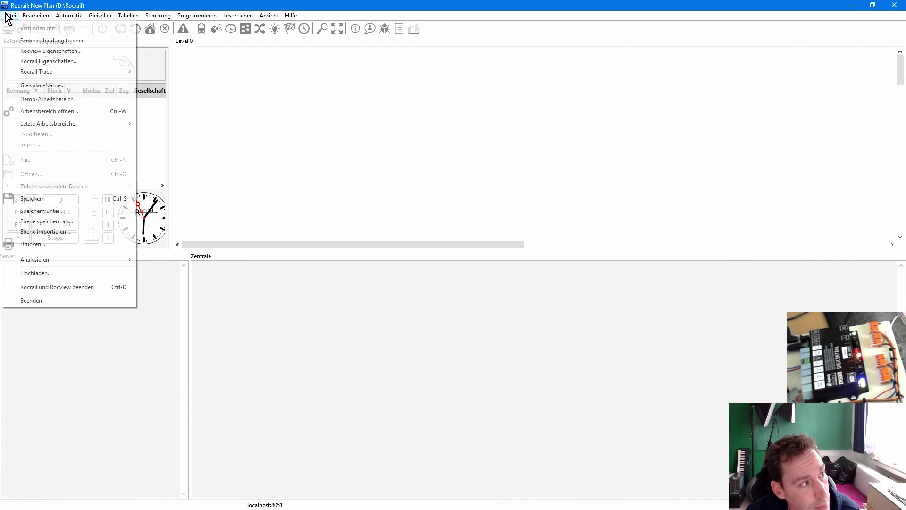
left_click(70, 63)
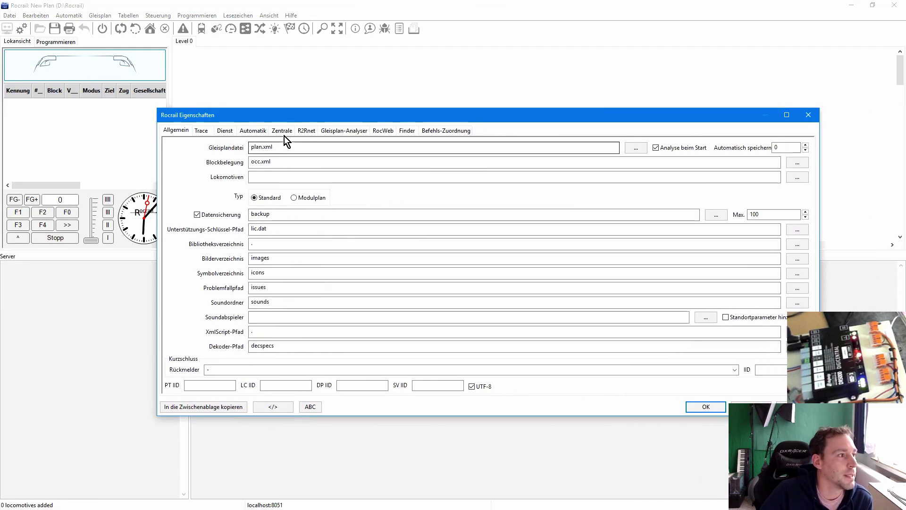
left_click(278, 131)
left_click(205, 157)
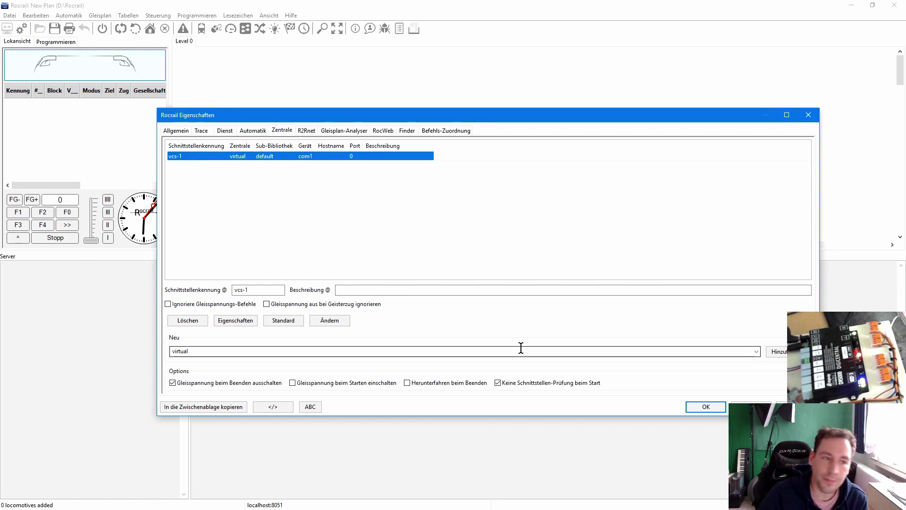
left_click(177, 320)
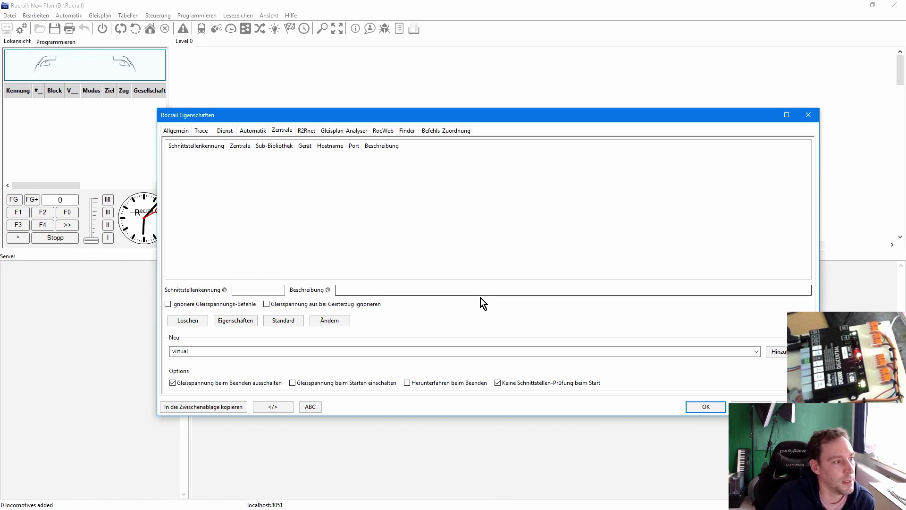
Add a new command station of type xpressnet to the Rocrail properties.
left_click(756, 351)
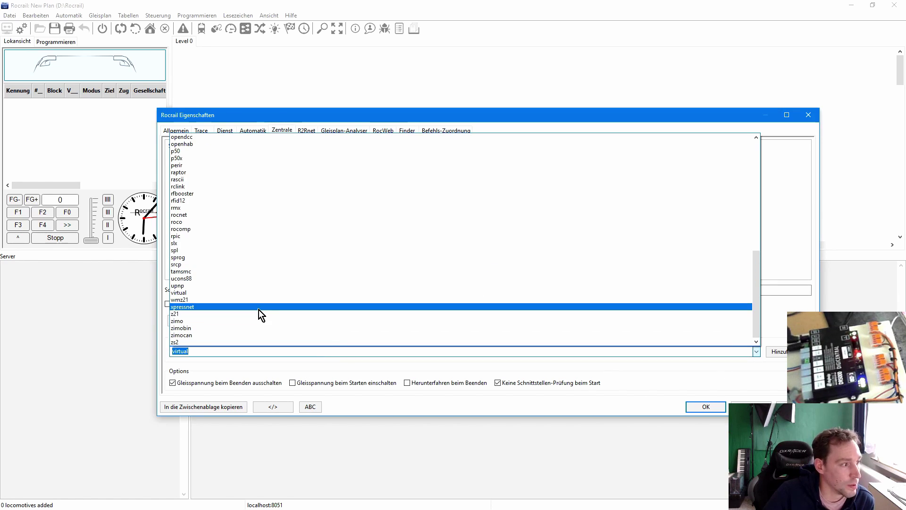
left_click(258, 307)
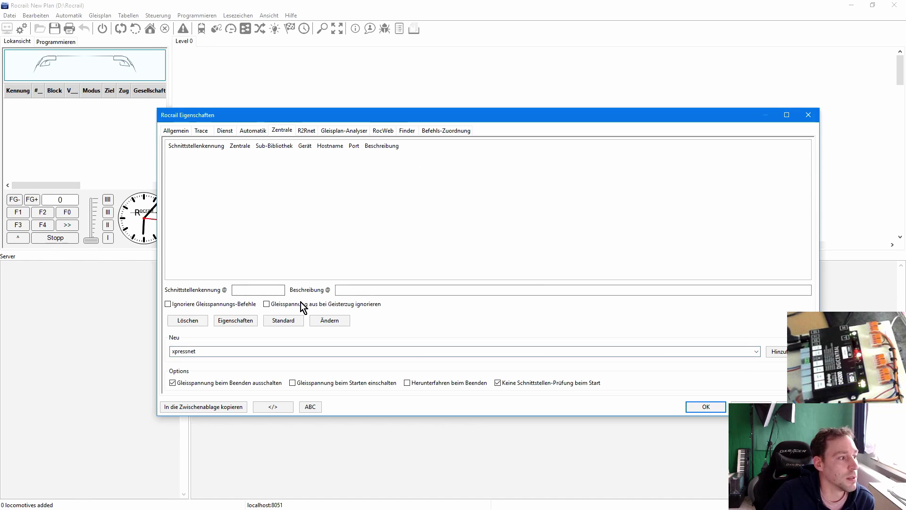
left_click(776, 351)
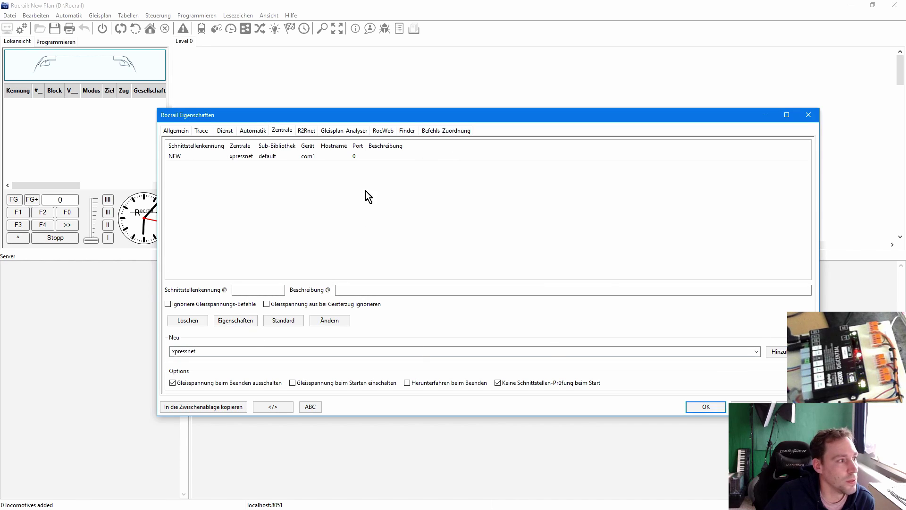
Open the new xpressnet entry's settings and set its interface ID to DR5000.
double_click(182, 156)
left_click(435, 203)
double_click(435, 203)
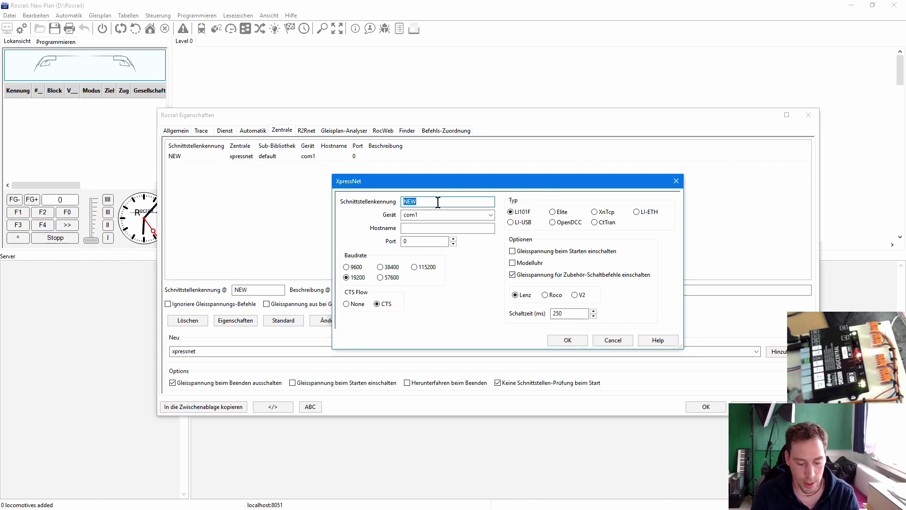
type("DRF500")
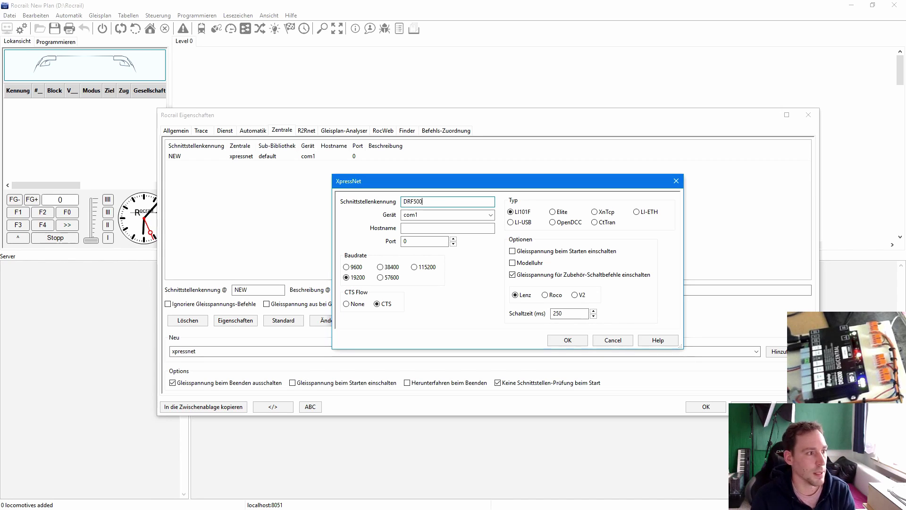
key("BackSpace")
key("BackSpace")
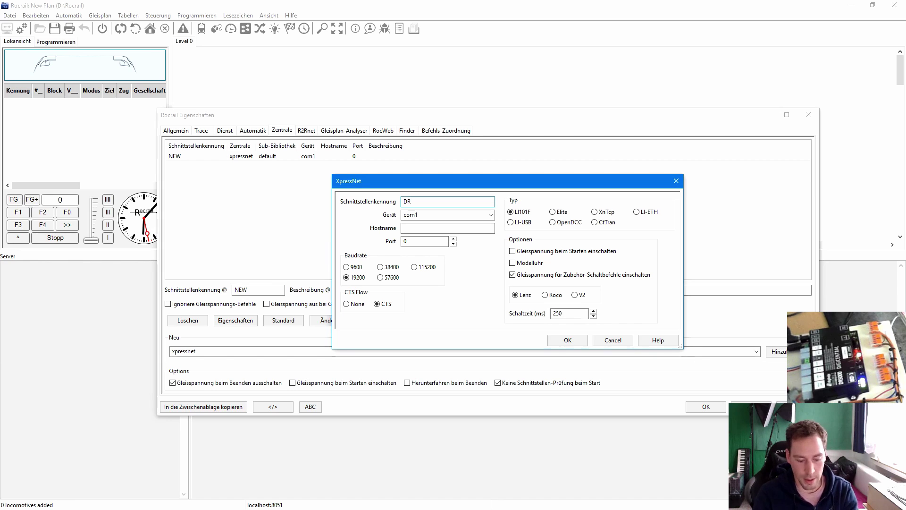
type("5000")
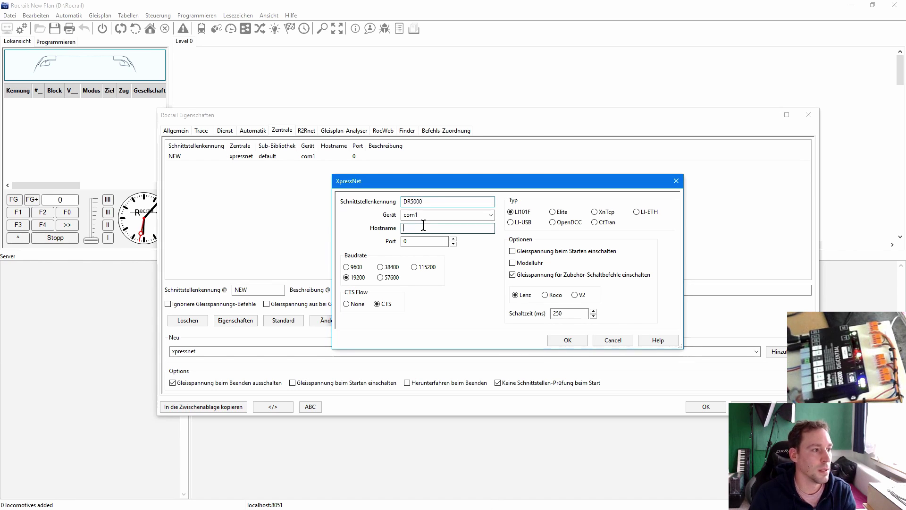
Set the XpressNet interface's hostname to 192.168.1.35.
left_click(423, 225)
type("192")
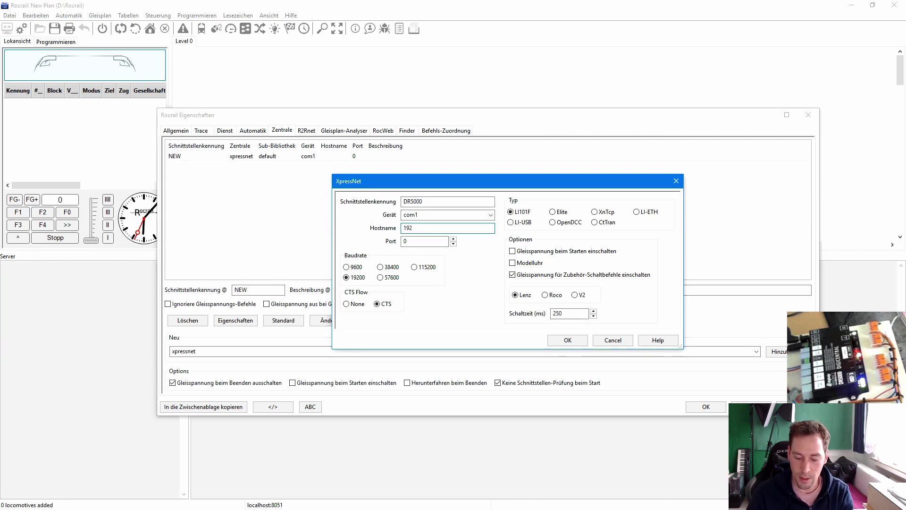
type(".168.1.35")
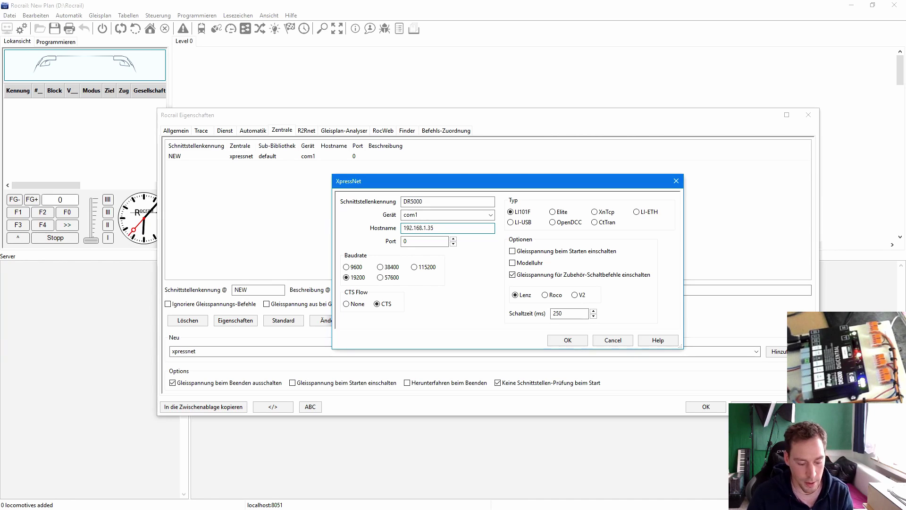
Check the port in the DR5000 network properties and set the XpressNet interface's port to 5550.
key("alt+Tab")
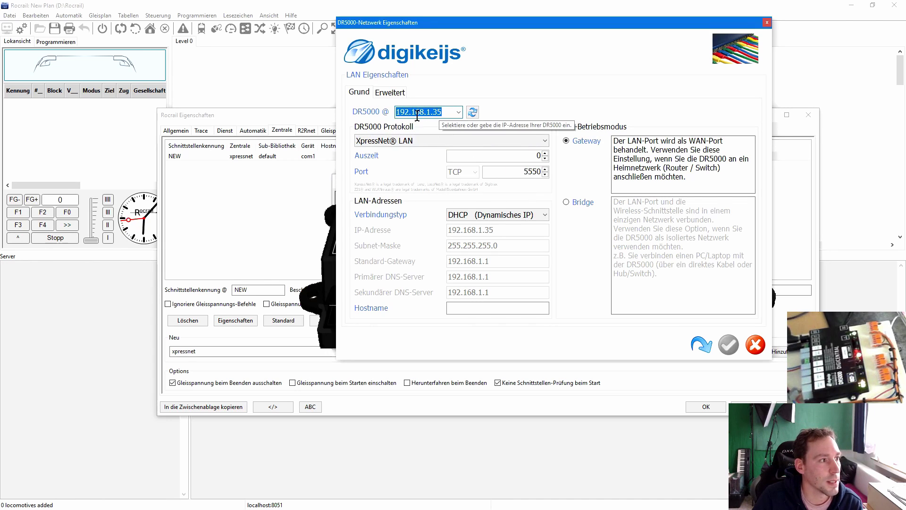
left_click_drag(500, 22, 554, 105)
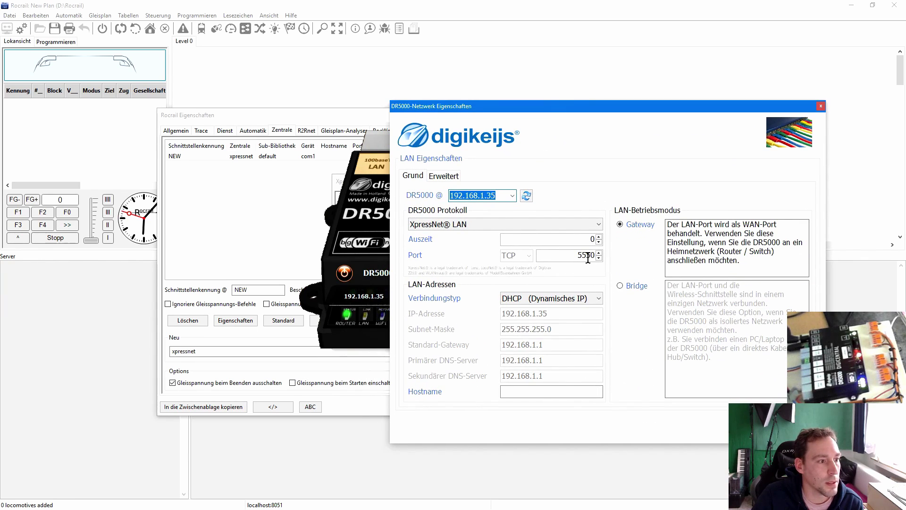
left_click(605, 27)
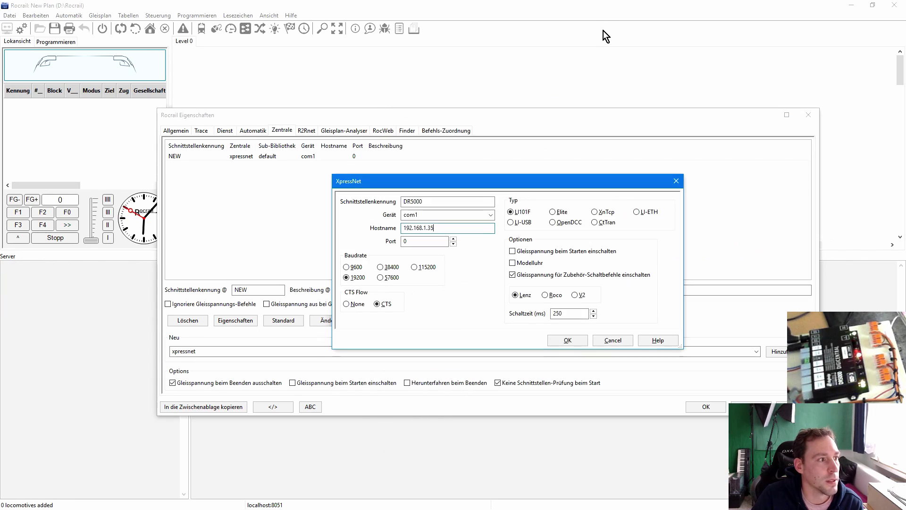
double_click(425, 242)
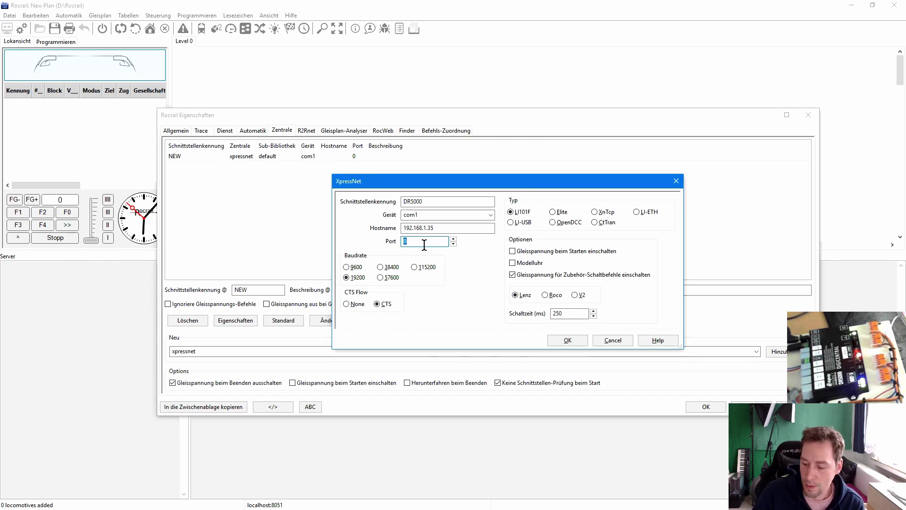
type("5550")
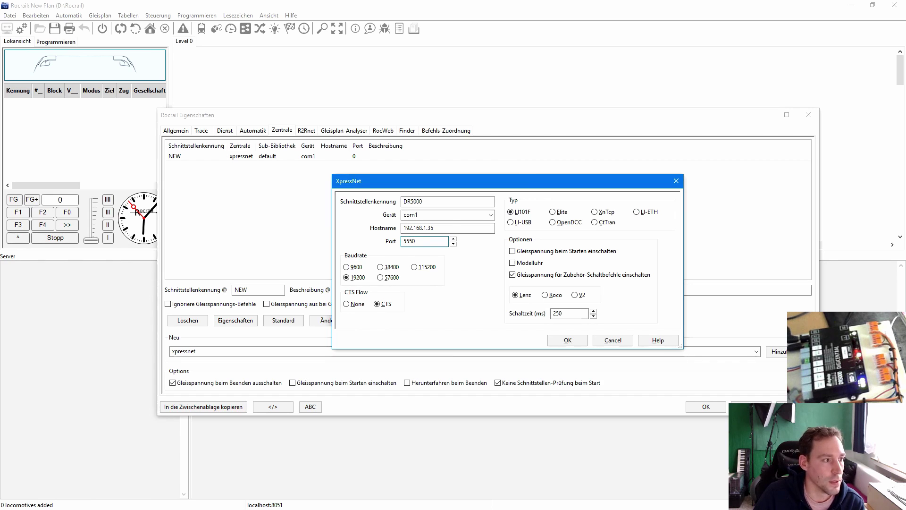
Set the XpressNet interface type to LI-ETH and accept both the interface settings and the Rocrail properties.
left_click(636, 212)
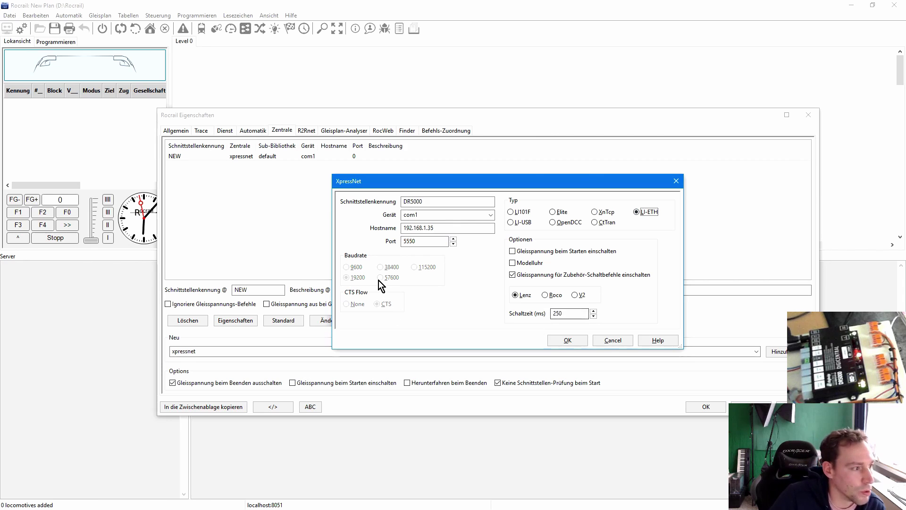
left_click(564, 341)
left_click(690, 406)
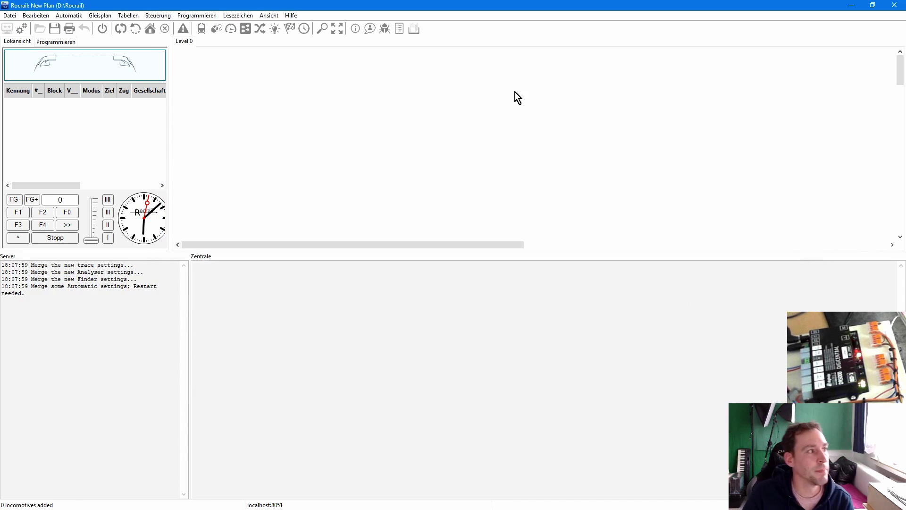
Close Rocview, start the Rocrail server again from the rocrail folder, and reopen Rocview with its window maximised.
left_click(895, 5)
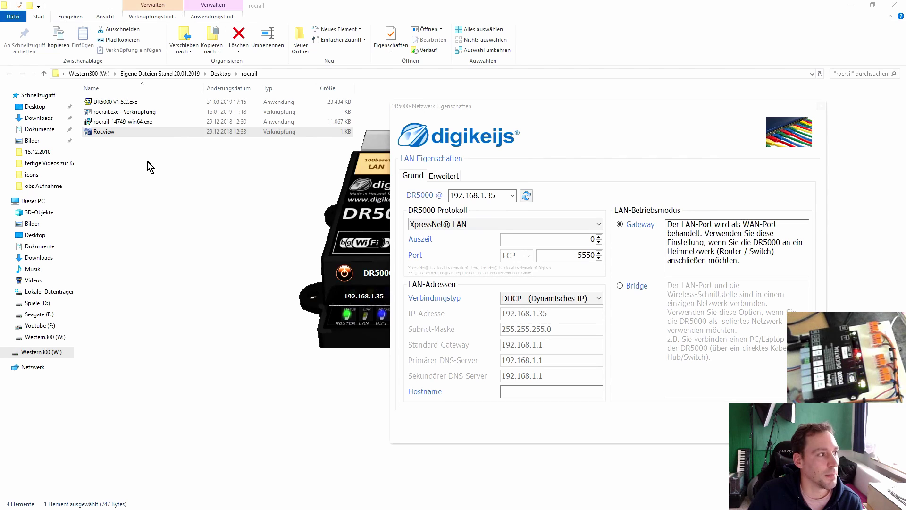
left_click(111, 112)
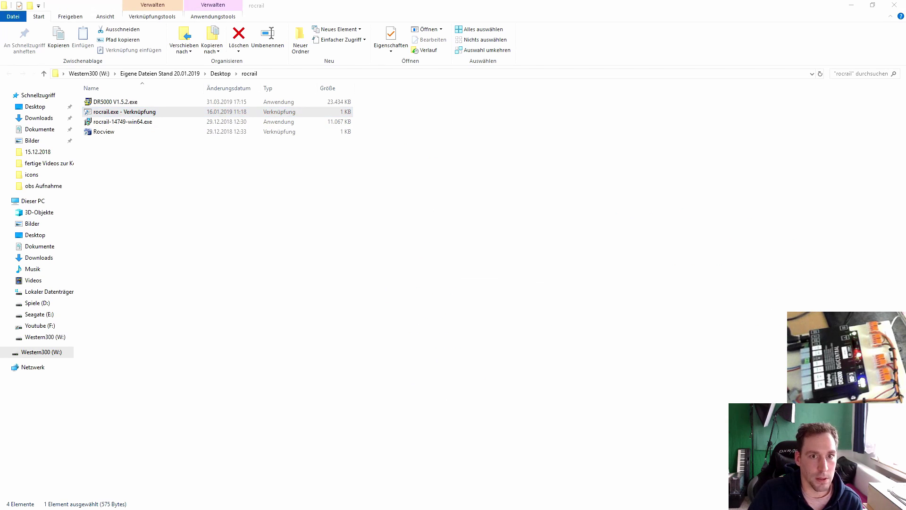
key("Return")
left_click(113, 132)
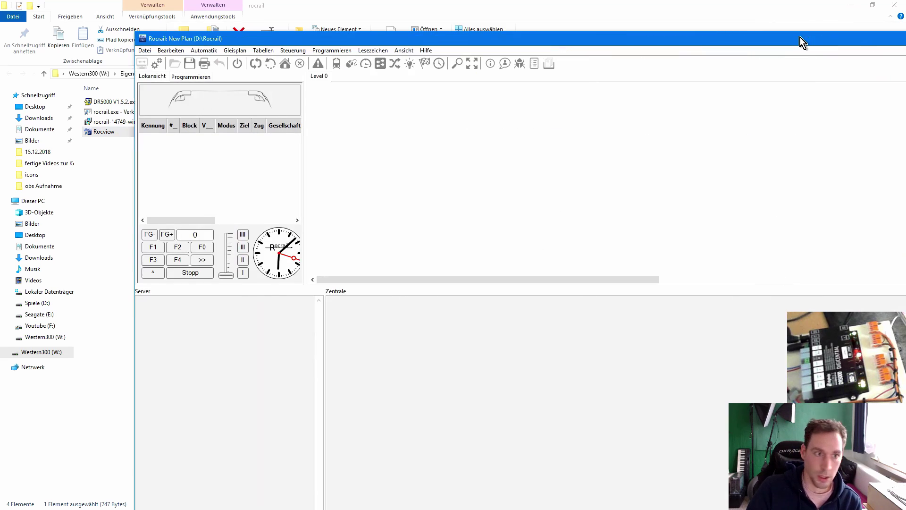
double_click(799, 37)
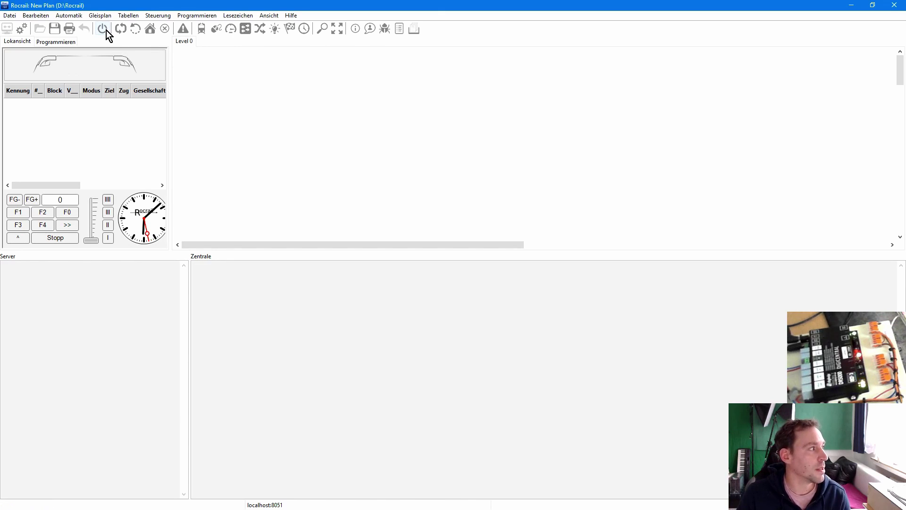
Switch the track power on in Rocview and close the DR5000 network properties.
left_click(104, 29)
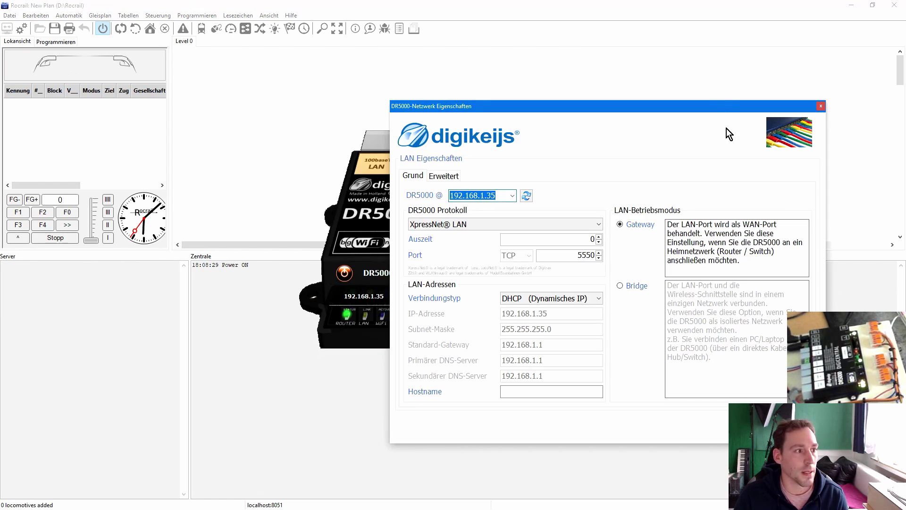
left_click(820, 105)
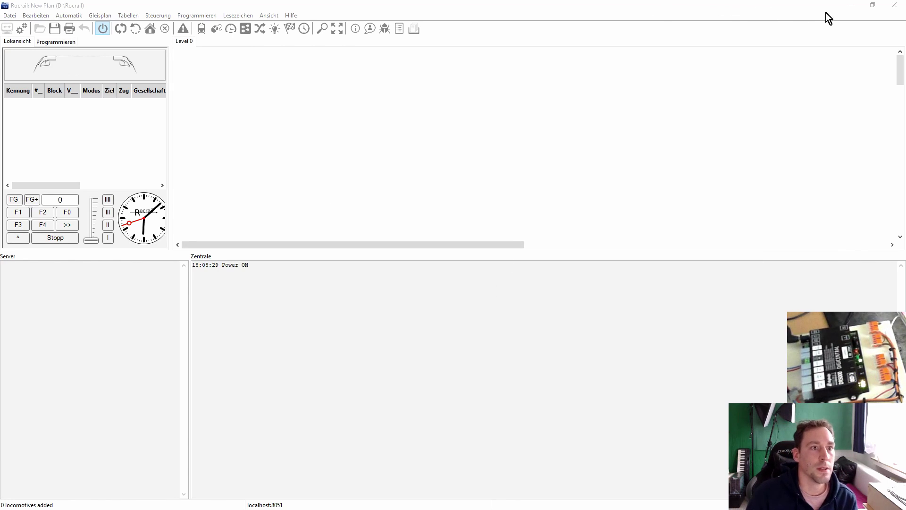
Minimise Rocview and the server console, view the command station in the DR5000 Configuration tool, and exit the tool.
left_click(850, 5)
left_click(850, 5)
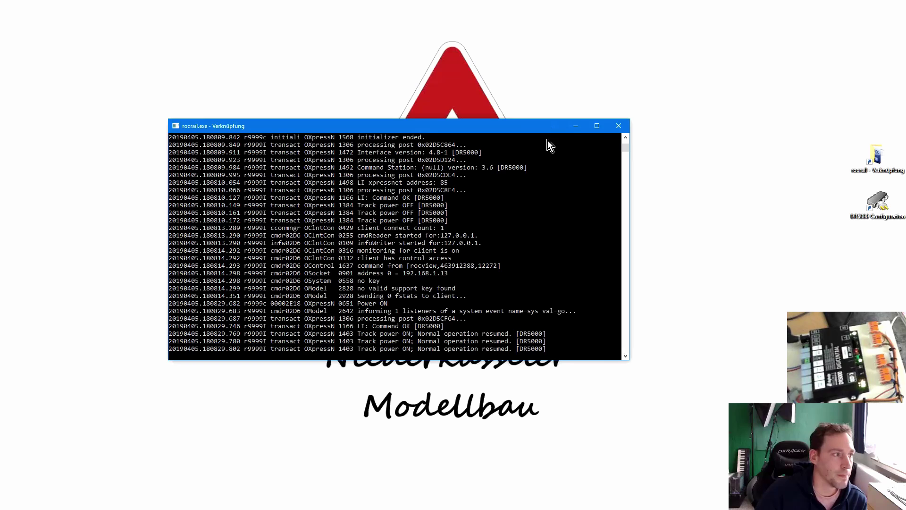
left_click(576, 132)
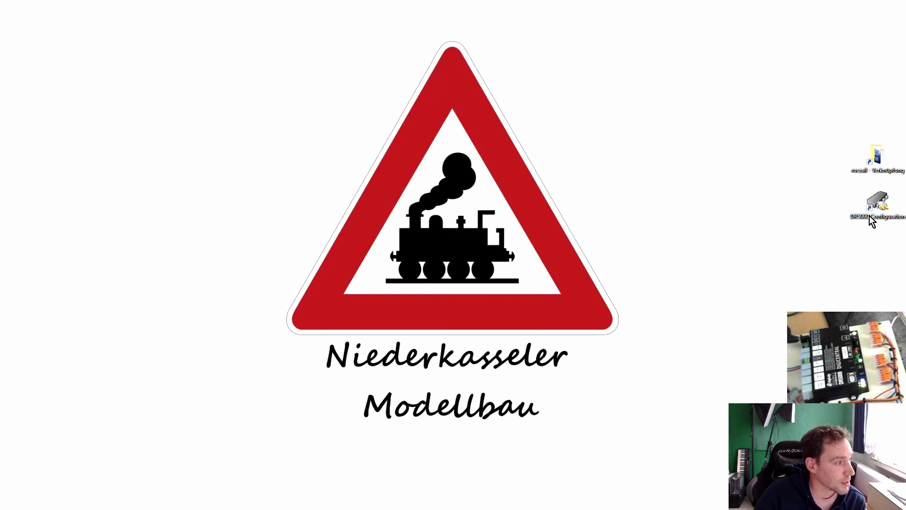
double_click(869, 216)
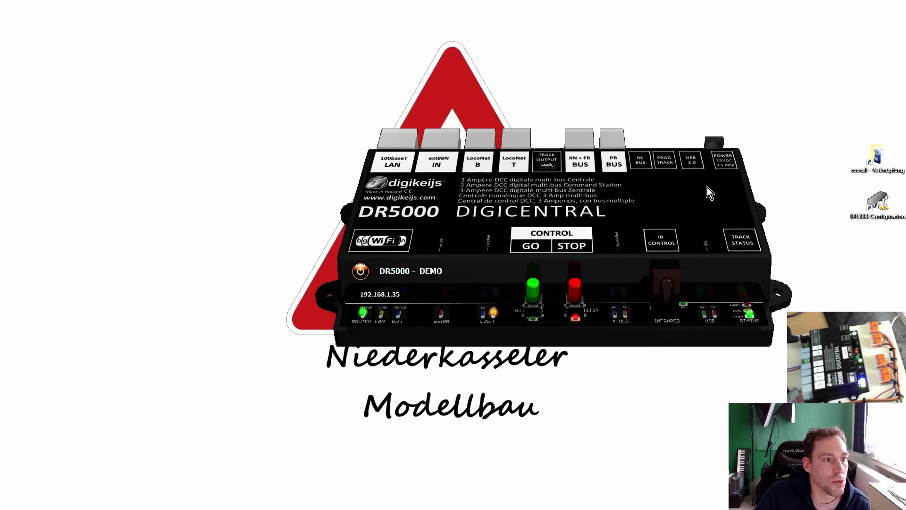
left_click(359, 271)
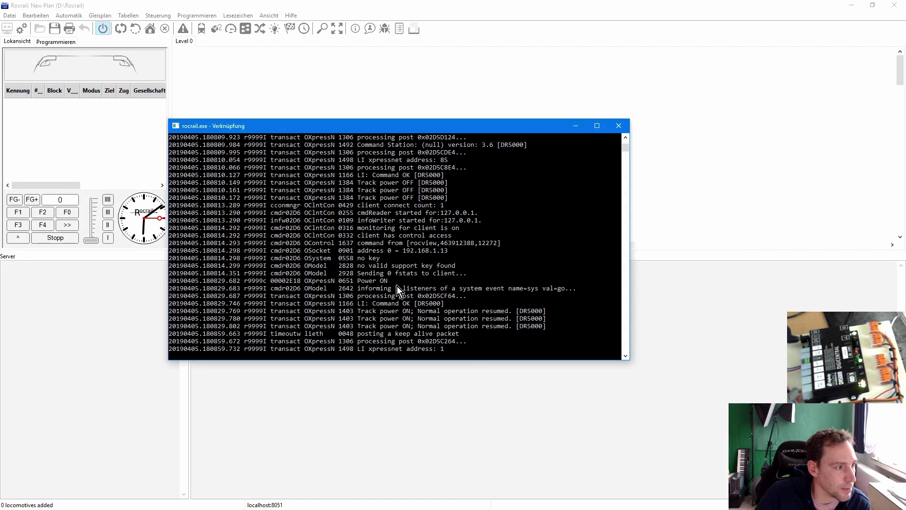
Review the earlier DR5000 connection entries in the Rocrail server log and return to Rocview.
scroll(514, 208, "up", 3)
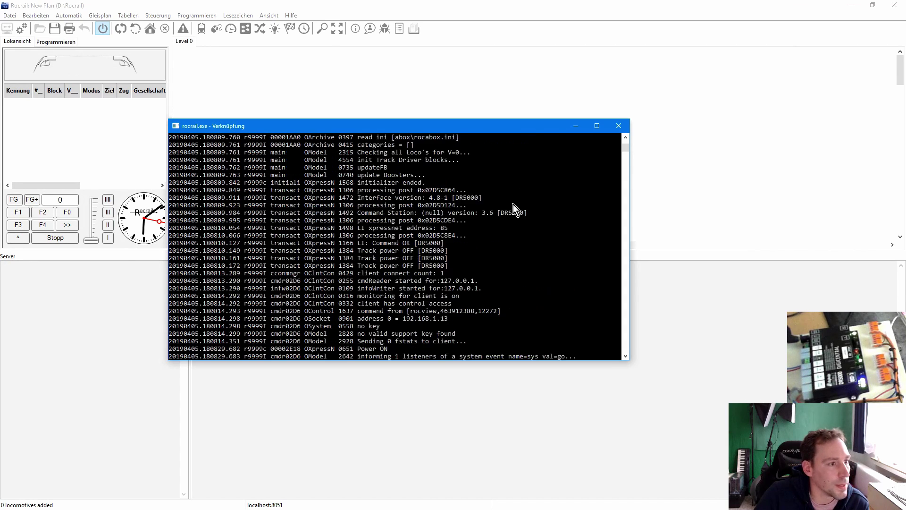
scroll(514, 208, "up", 5)
left_click(837, 62)
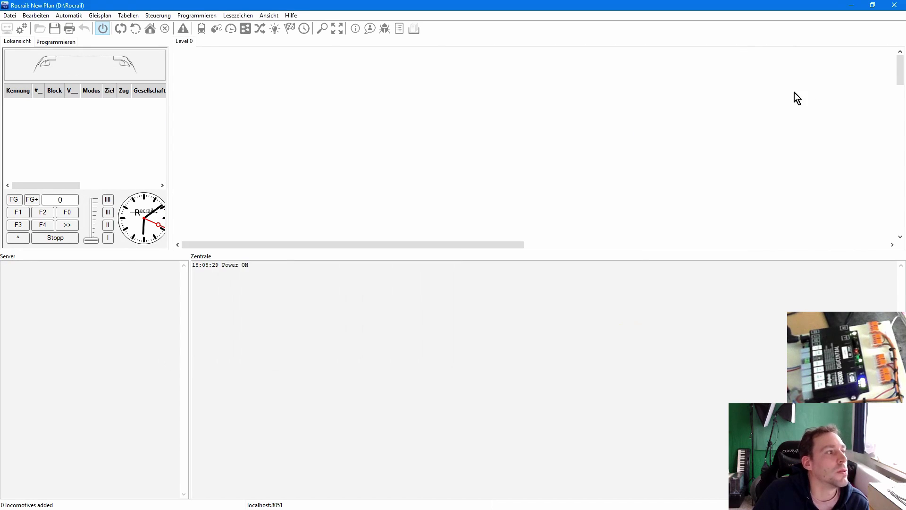